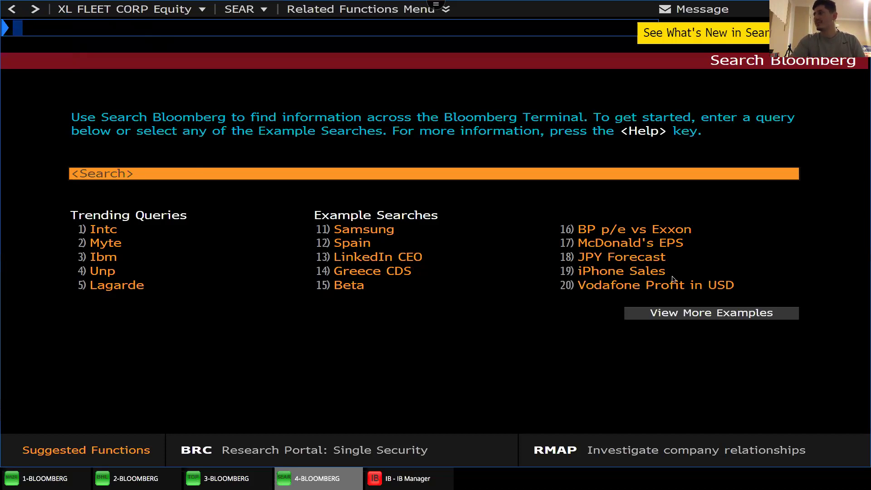
Search 'bitcoin' and pick the 'bitcoin price' suggestion to show the XBT spot rate.
left_click(289, 172)
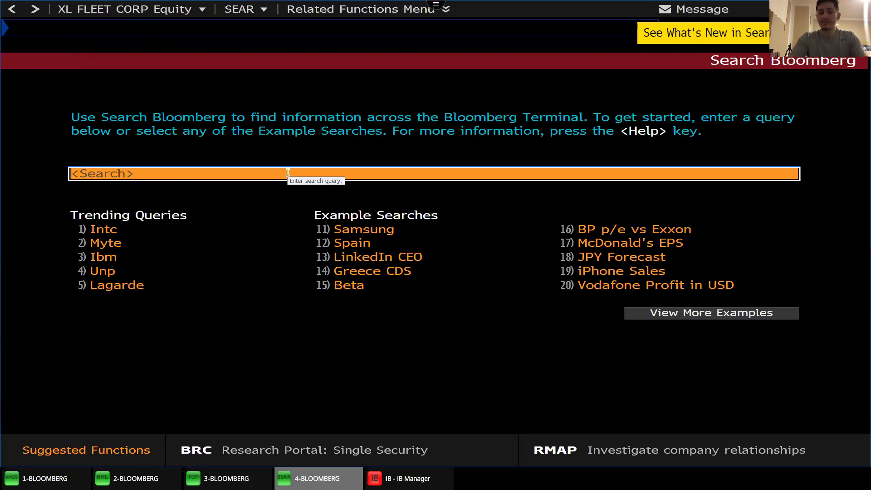
type("bitcoin")
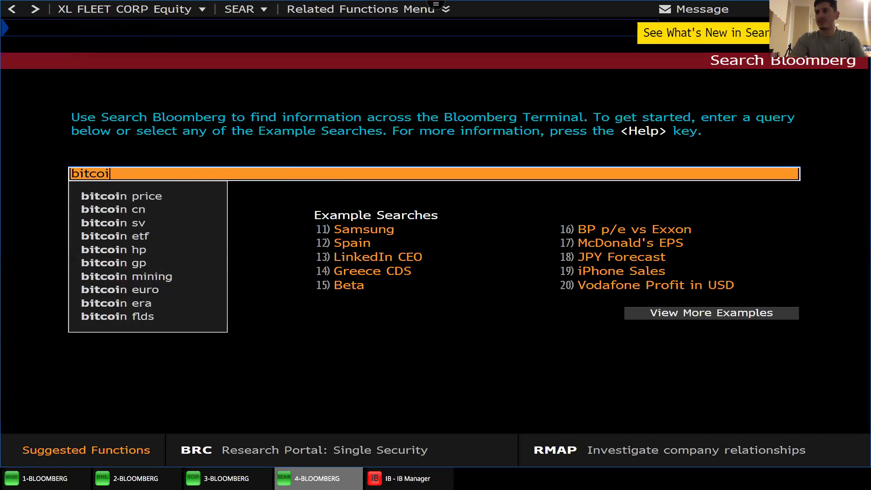
left_click(181, 196)
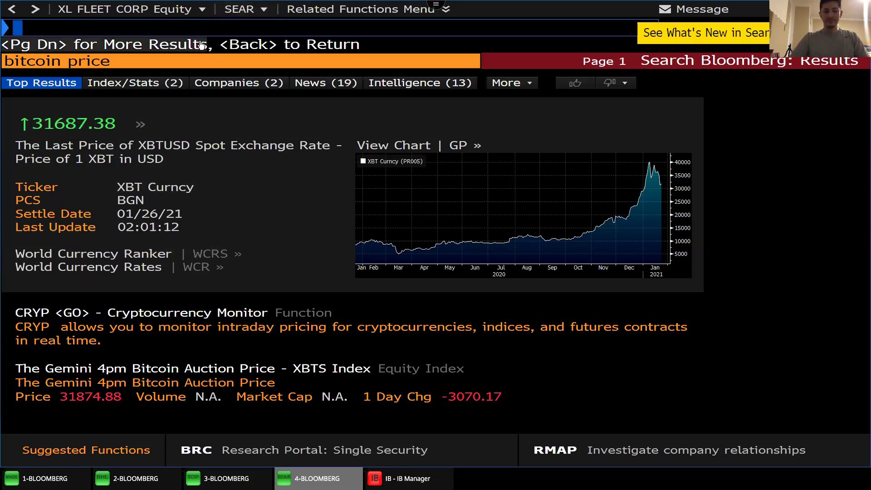
Open the WEI World Equity Indices overview, then load XL Fleet's GP price chart.
type("WEI")
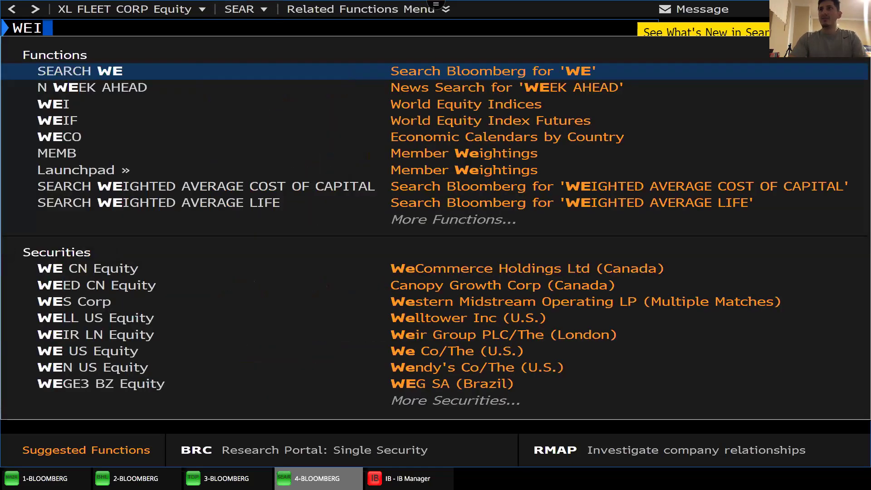
key("Return")
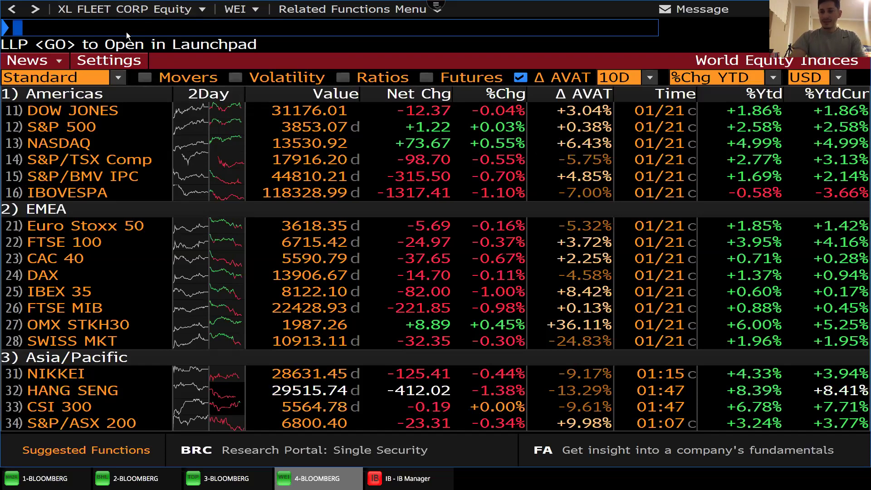
type("GP")
key("Return")
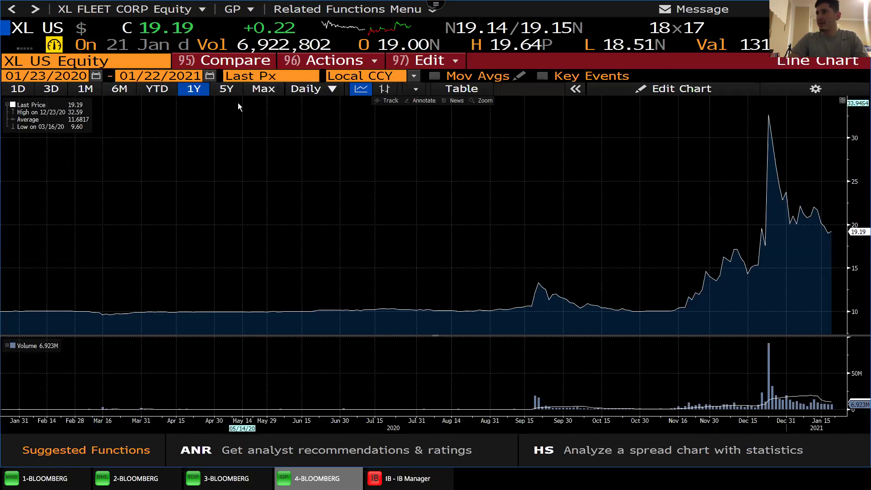
Set XL Fleet's chart to a 1D intraday view, try Candle style, then return to line.
left_click(18, 88)
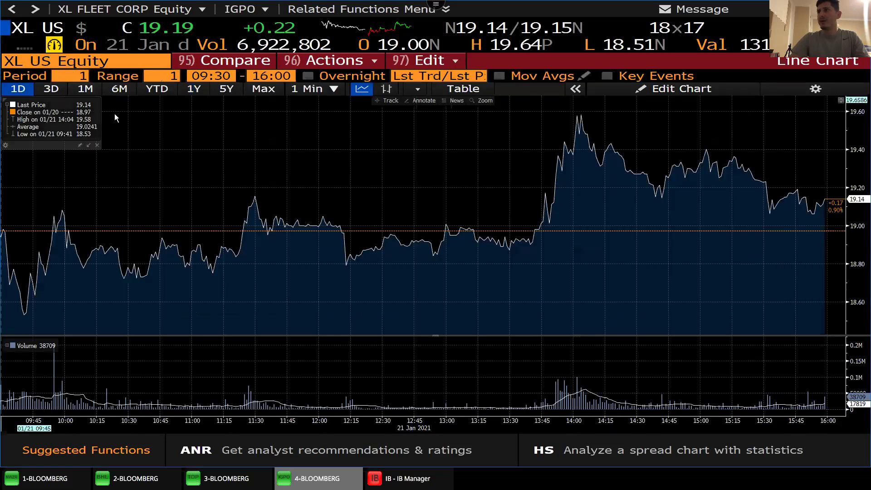
left_click(327, 89)
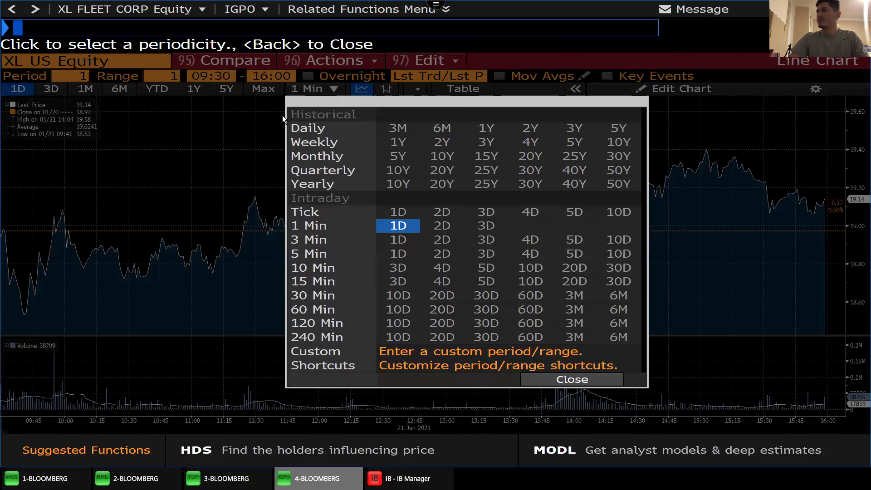
left_click(576, 381)
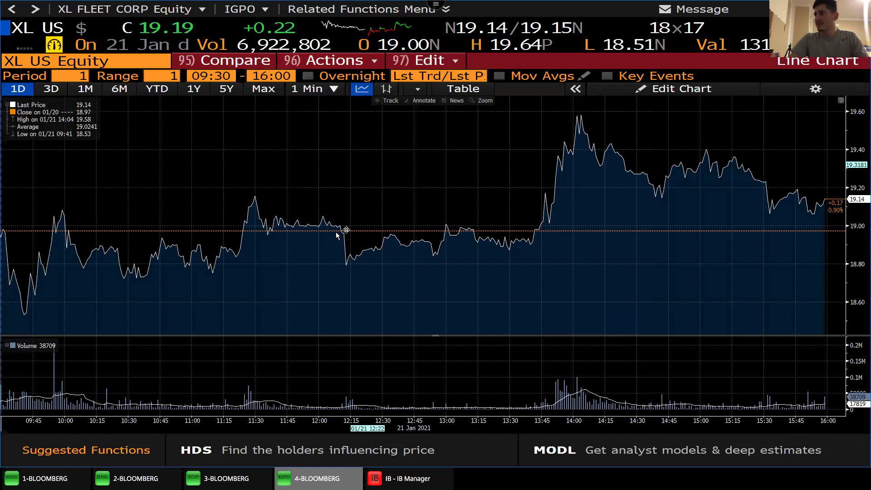
left_click(415, 88)
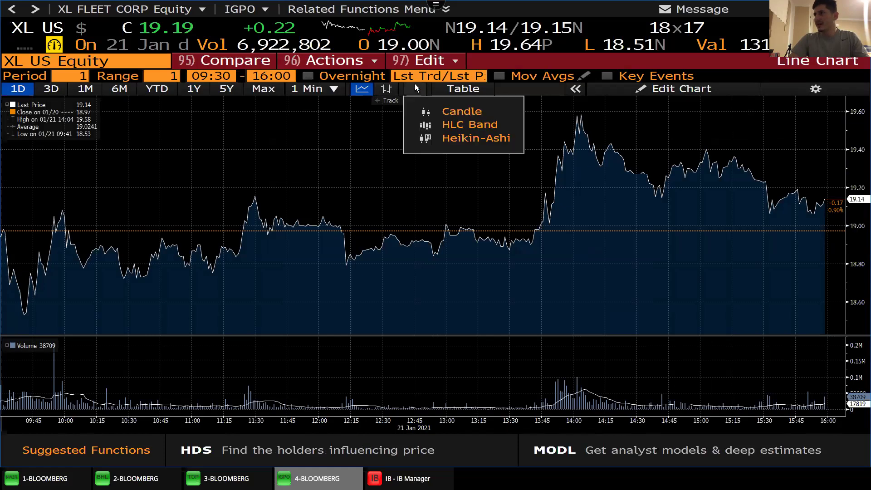
left_click(431, 111)
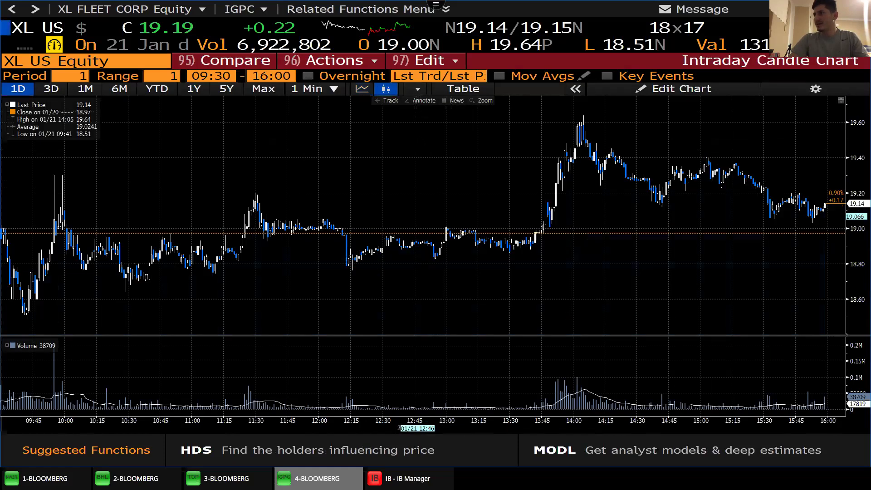
left_click(362, 89)
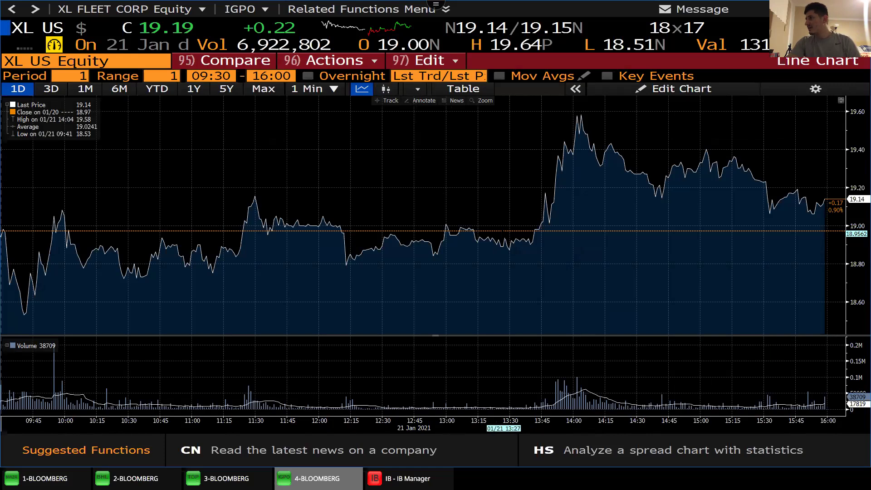
key("BackSpace")
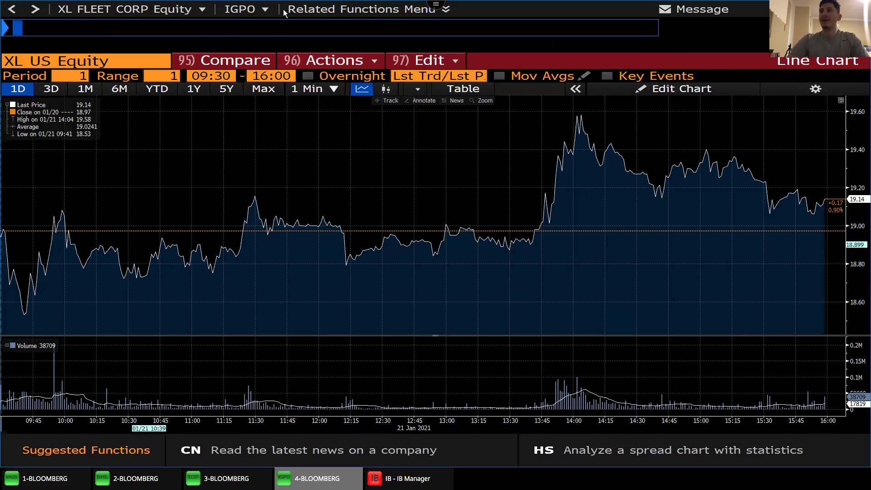
left_click(169, 76)
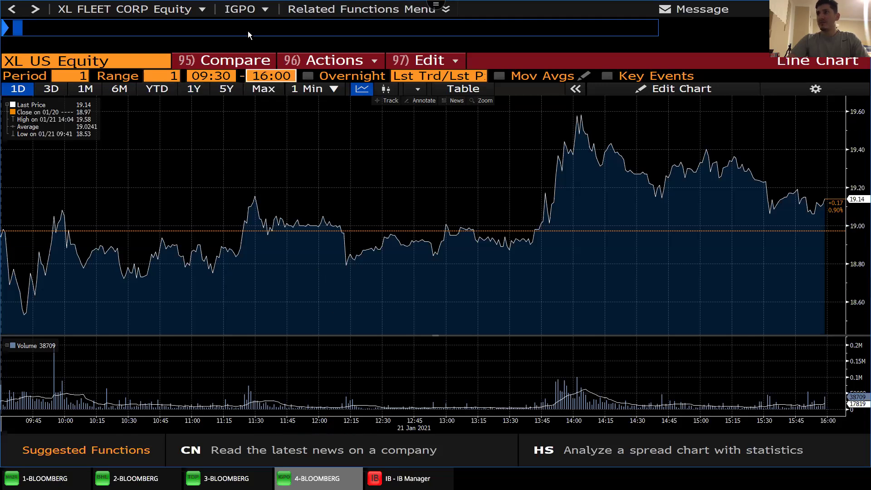
Run SEARCH XL so XL Fleet Corp (XL US Equity, 19.19) leads the results.
type("XL")
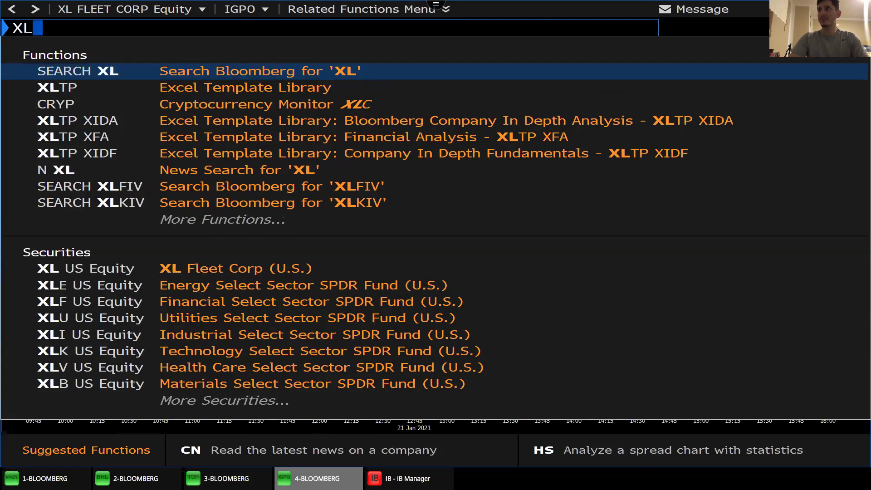
key("Return")
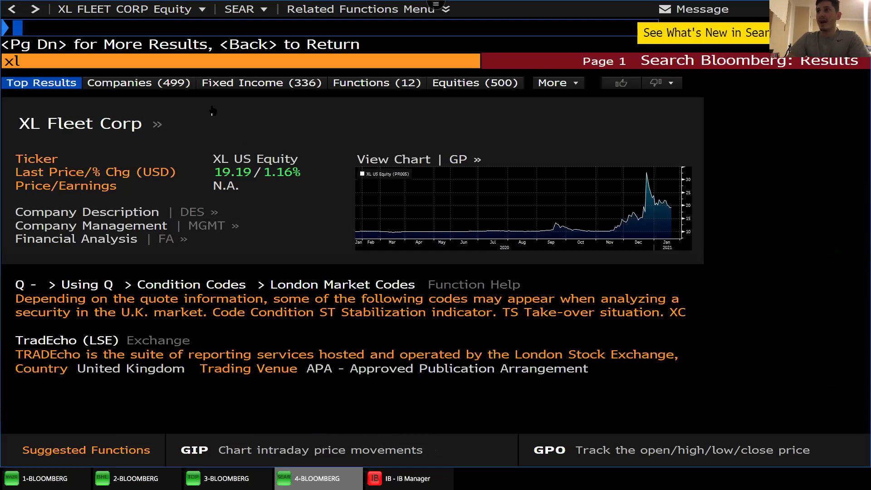
type("D")
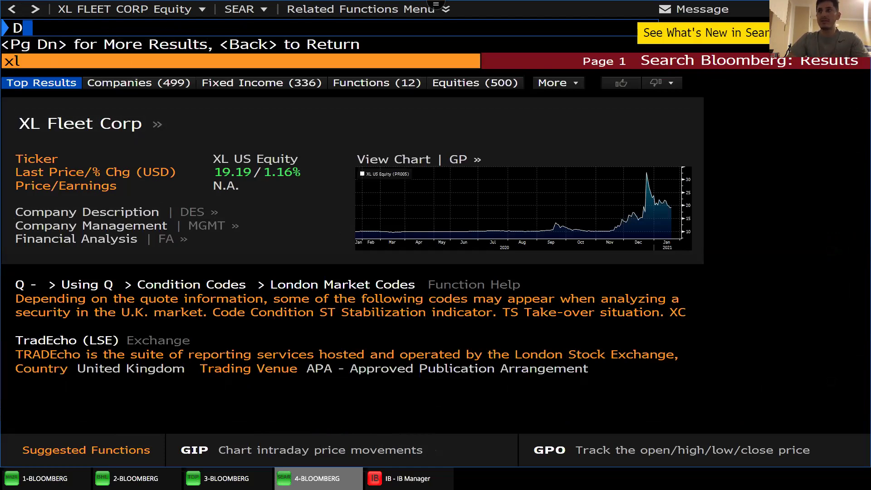
type("ES")
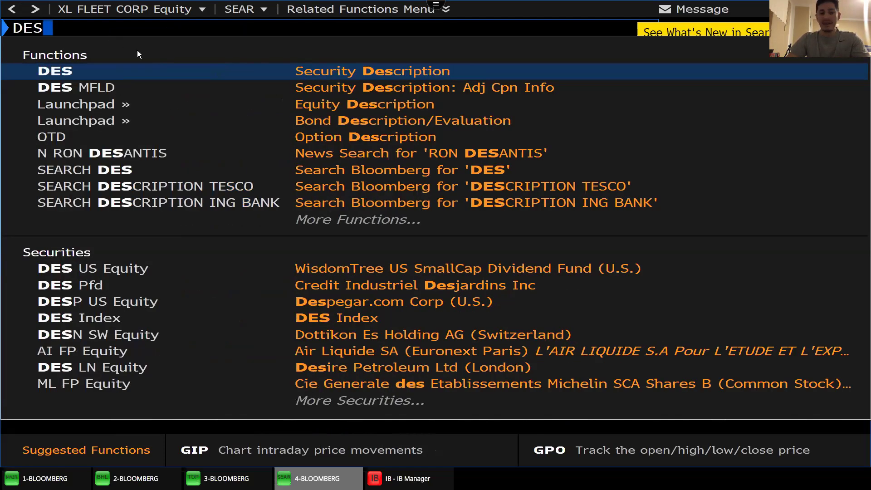
Replace DES with FA, open XL Fleet's View Chart | GP, and run Financial Analysis.
key("Escape")
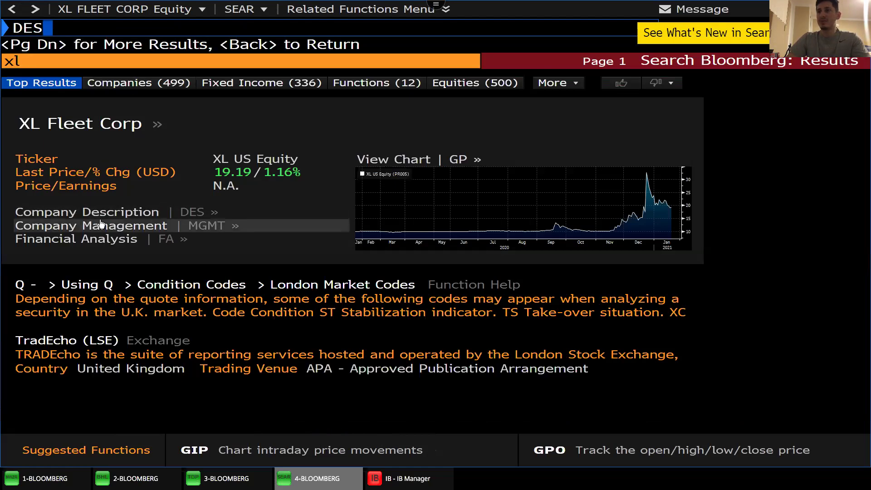
key("BackSpace")
key("BackSpace")
key("BackSpace")
type("F")
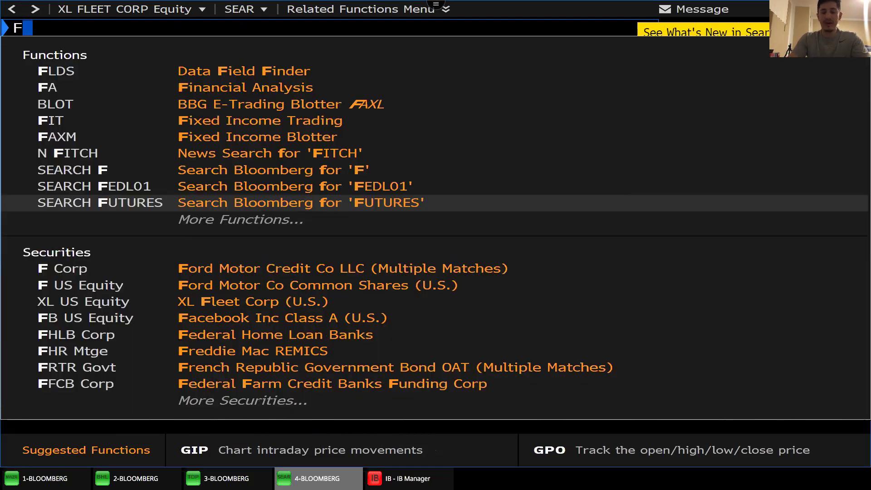
type("A")
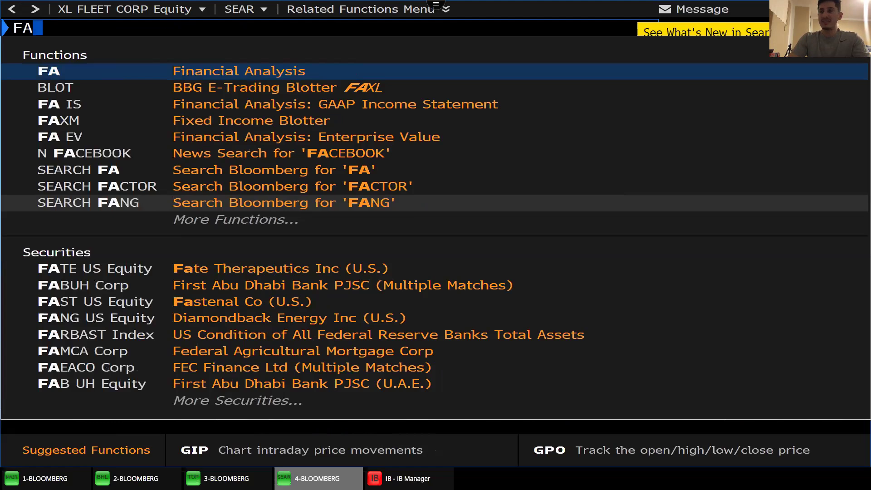
key("Escape")
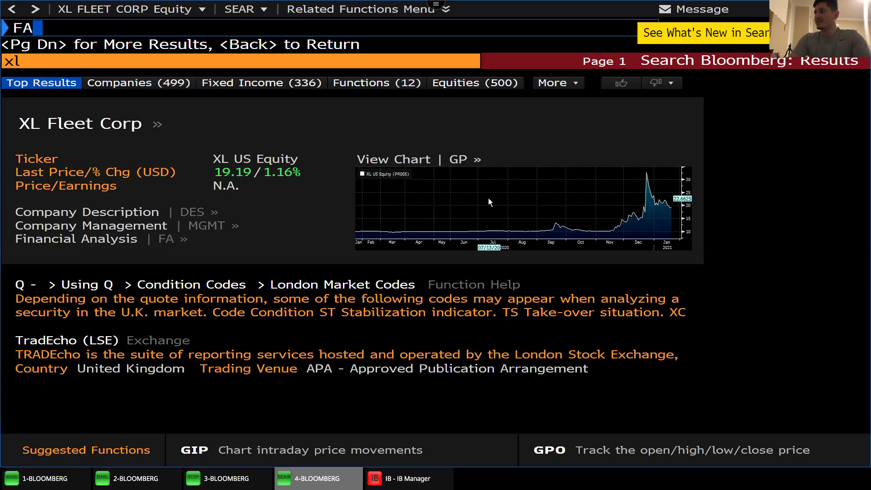
left_click(437, 161)
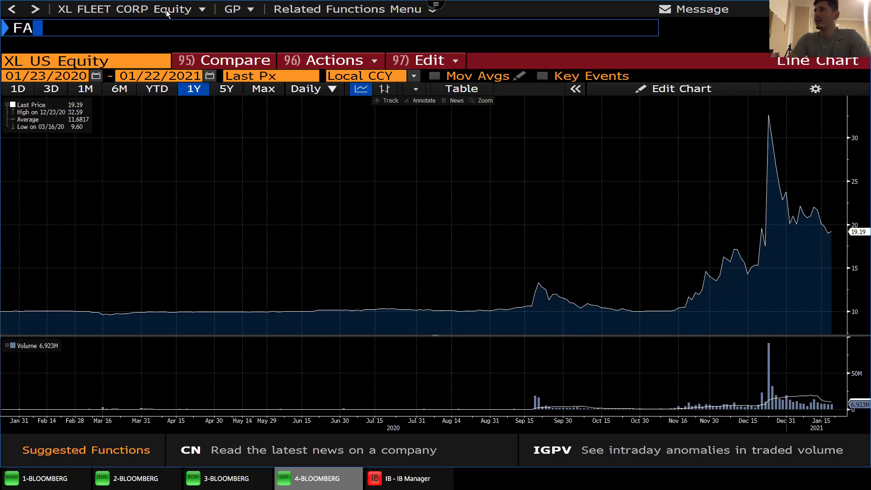
key("Return")
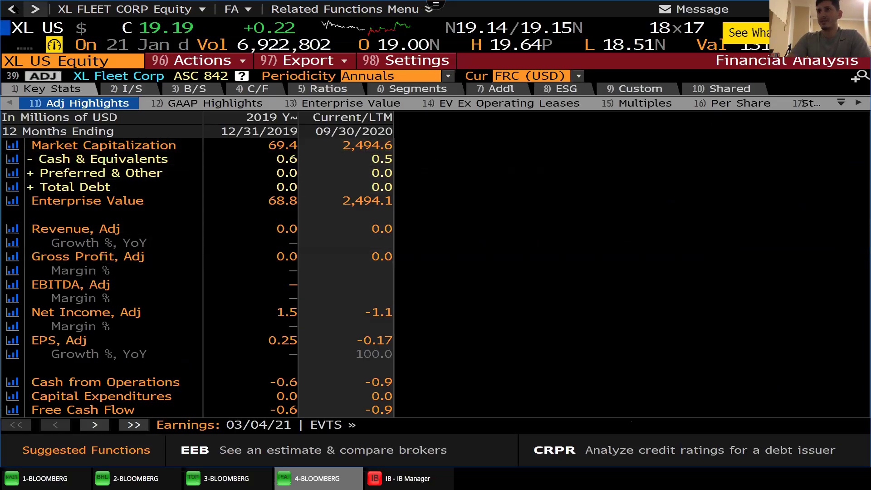
left_click(25, 28)
Search xl again and open XL Fleet Corp's DES security description page.
type("xl")
key("Return")
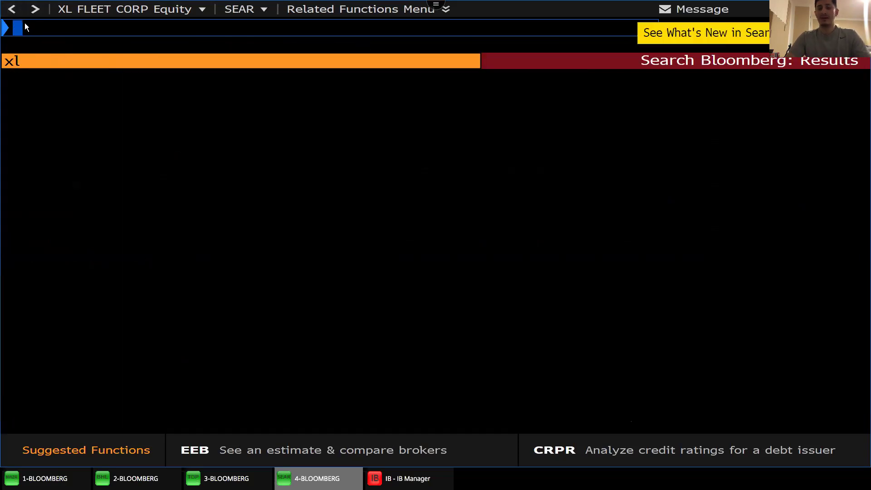
type("DES")
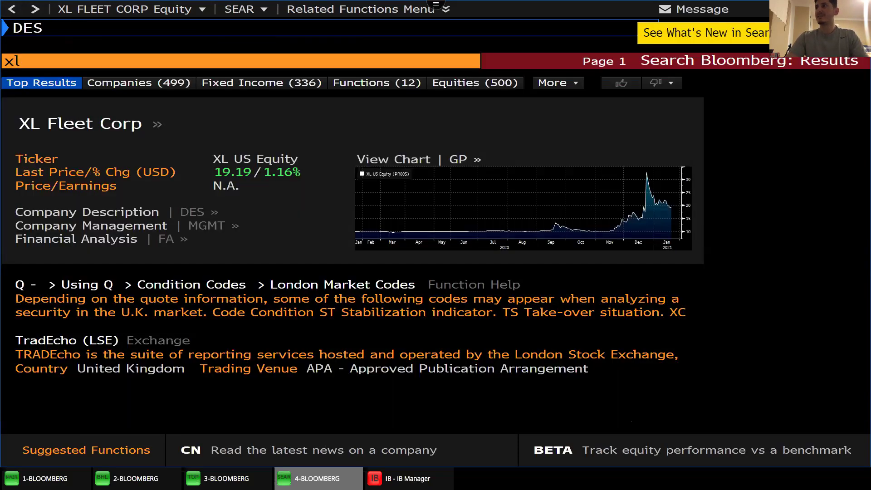
key("Return")
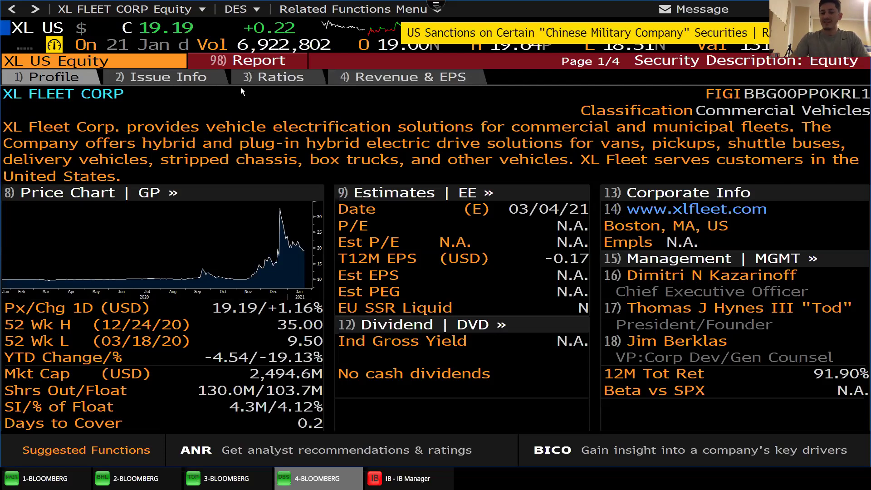
mouse_move(79, 28)
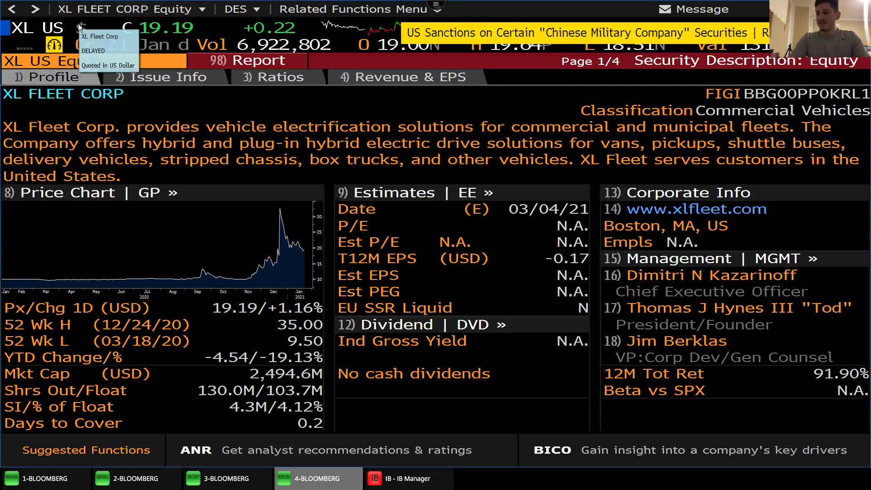
type("SPL")
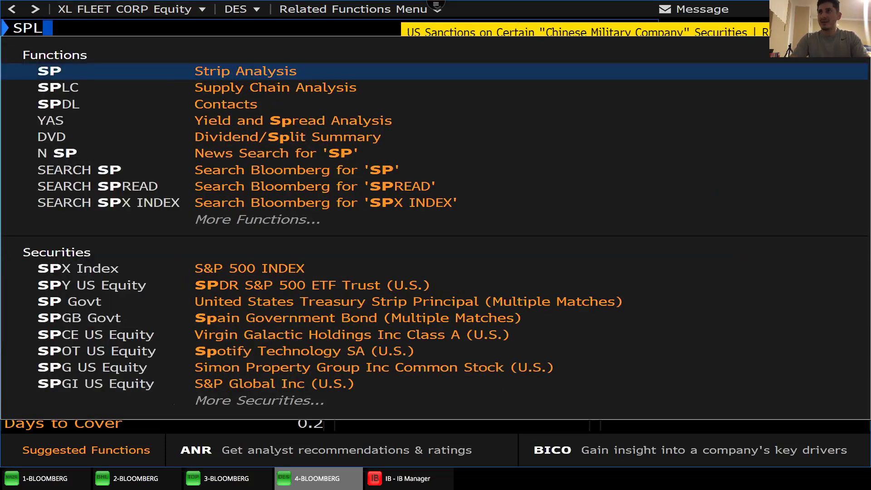
type("C")
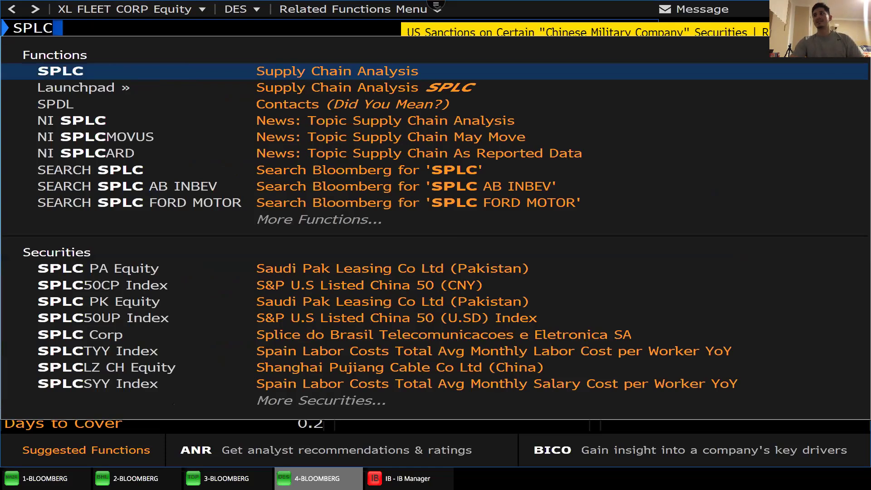
Launch SPLC supply chain analysis for XL Fleet and re-centre it on Nikola Corp.
key("Return")
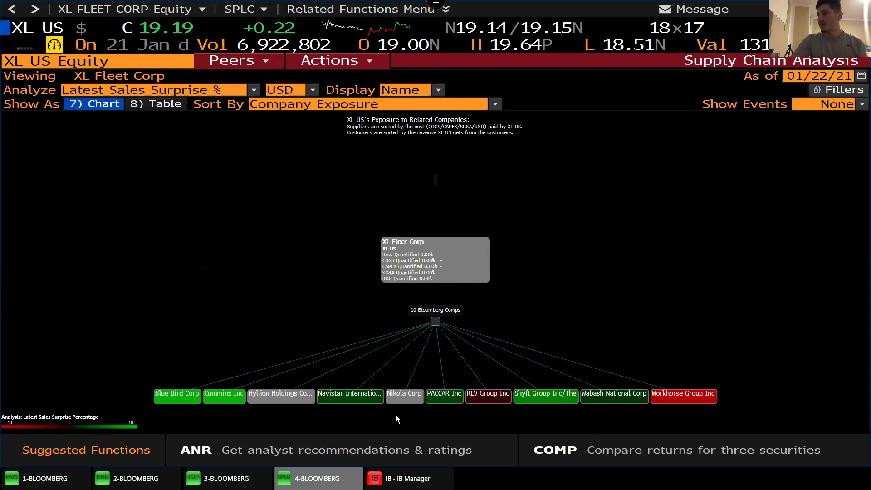
left_click(406, 395)
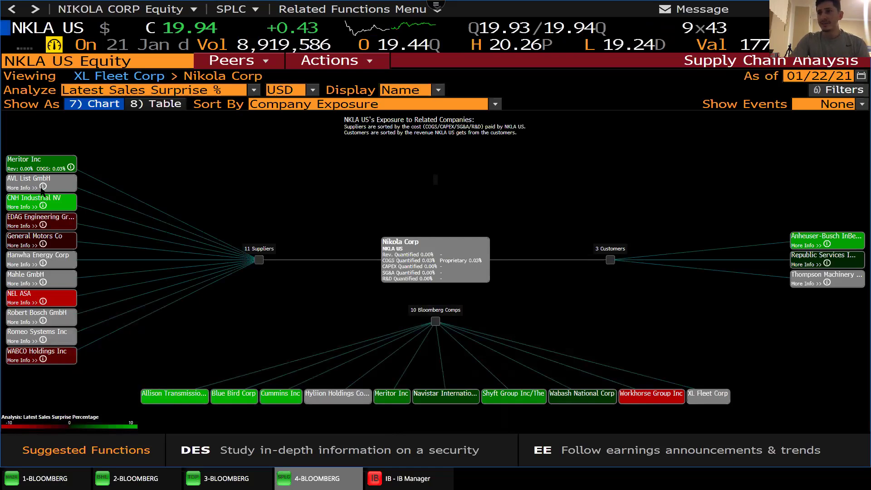
mouse_move(43, 183)
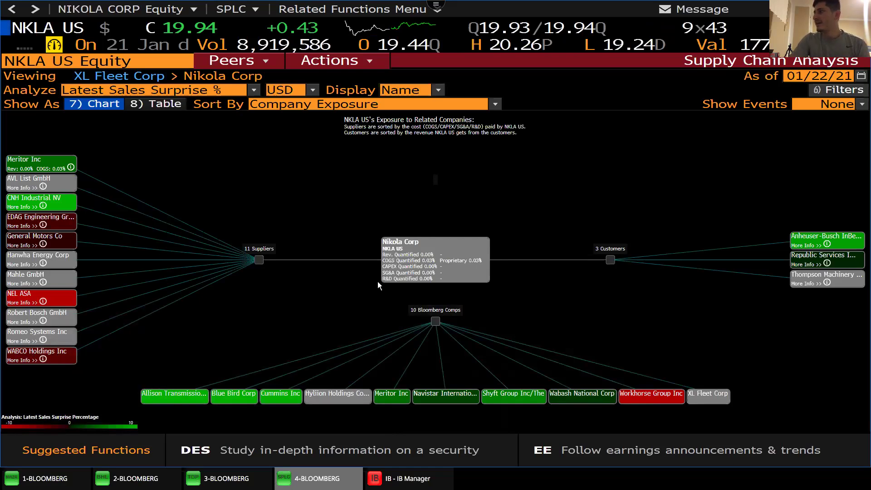
mouse_move(849, 262)
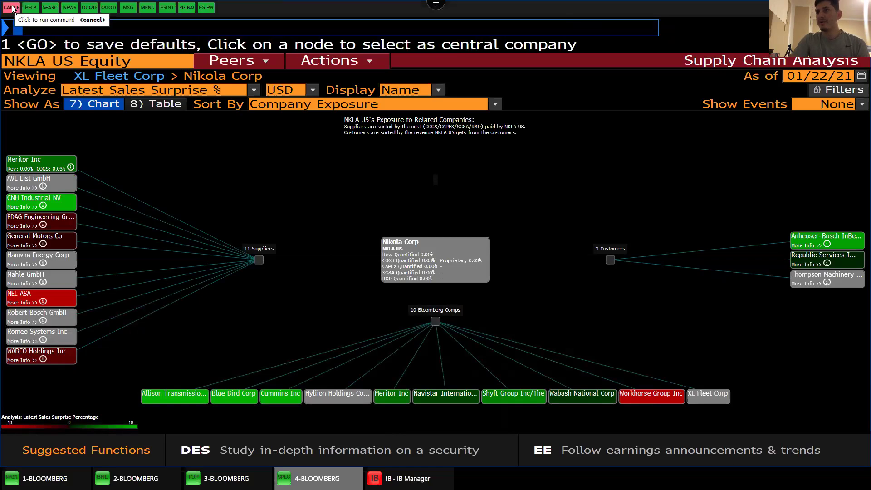
Return to XL Fleet and re-centre the supply chain on Navistar International Corp.
left_click(11, 7)
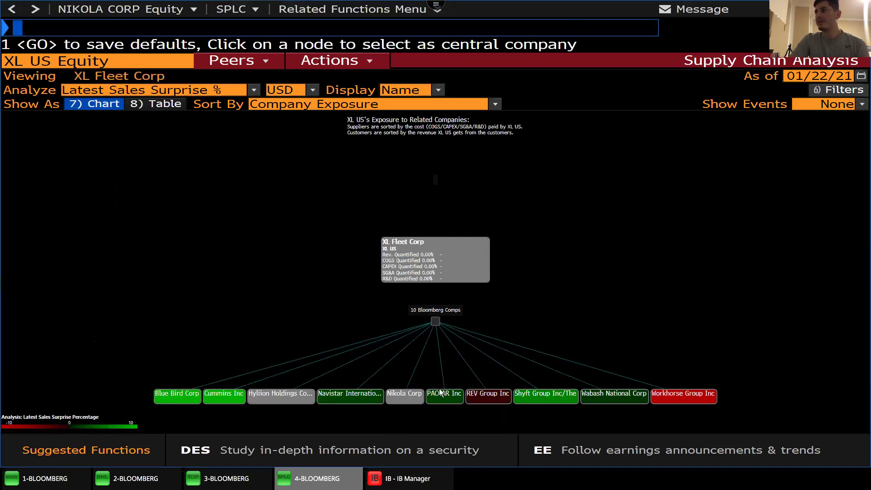
left_click(354, 400)
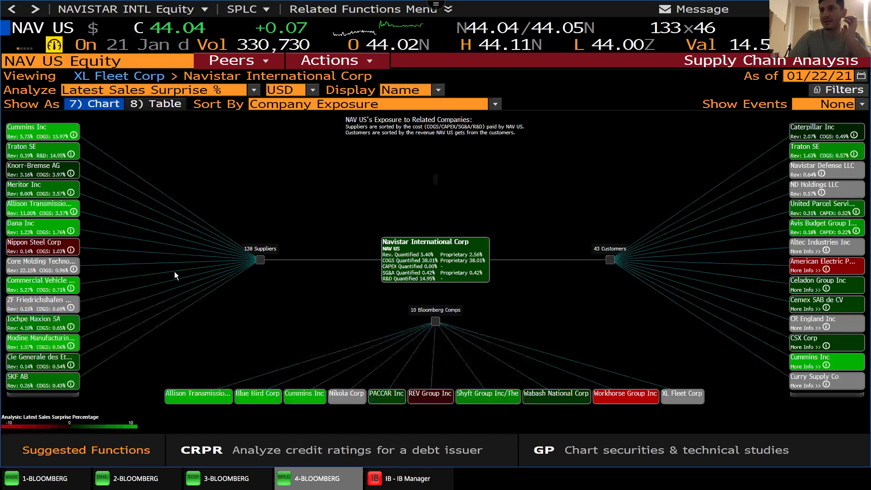
mouse_move(33, 257)
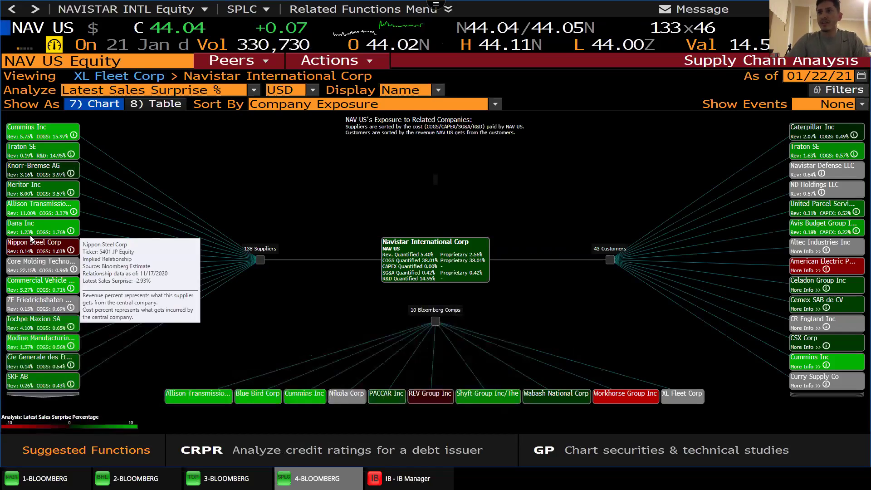
mouse_move(69, 241)
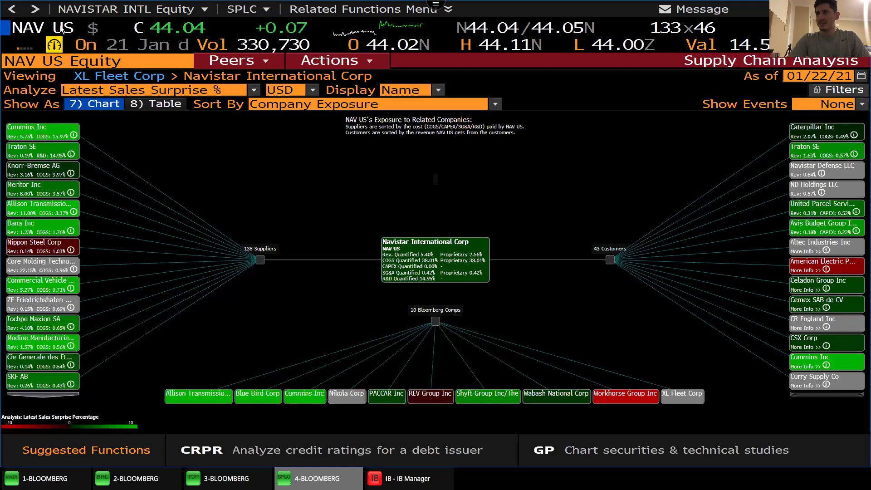
mouse_move(62, 29)
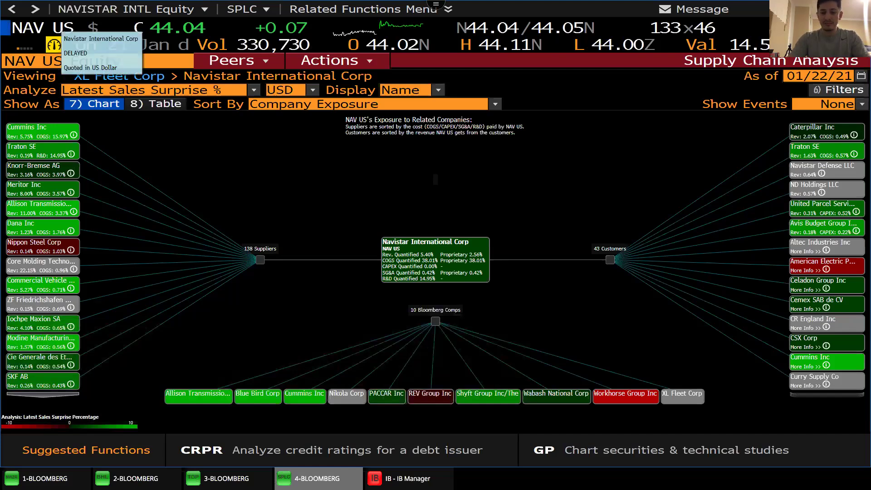
Open BIO People Profiles and run a people search on a partial first name.
type("BIO")
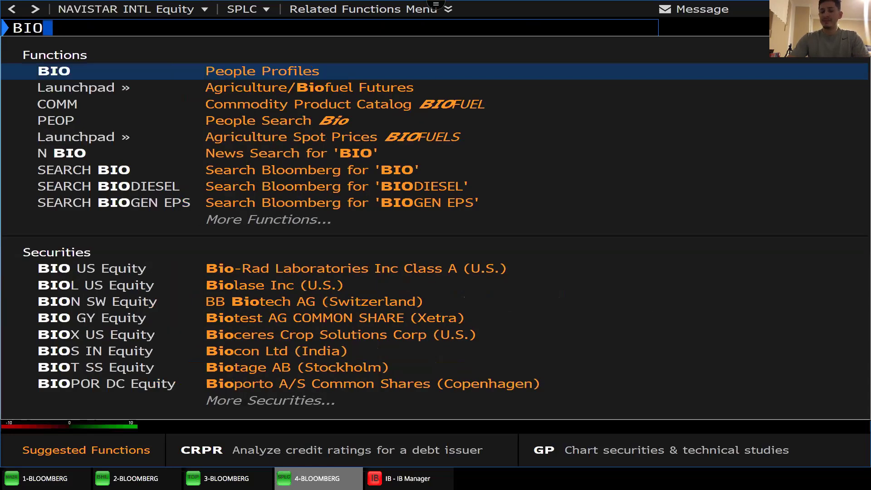
key("Return")
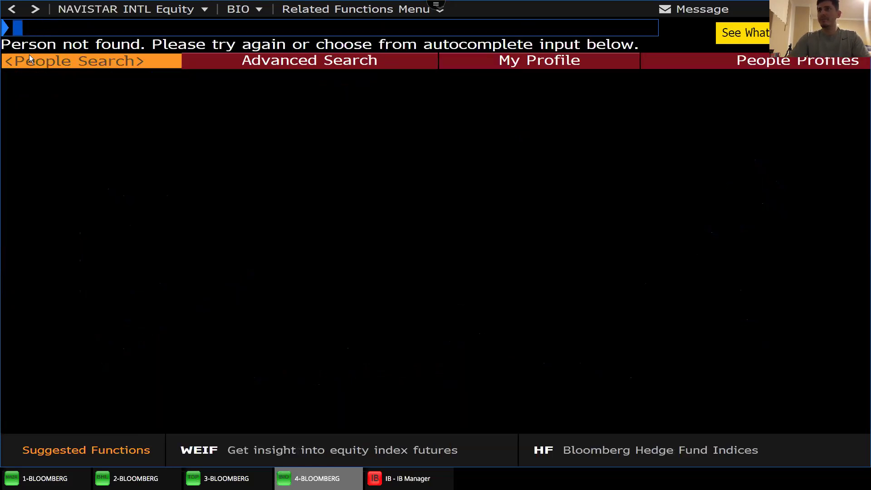
left_click(88, 58)
type("don")
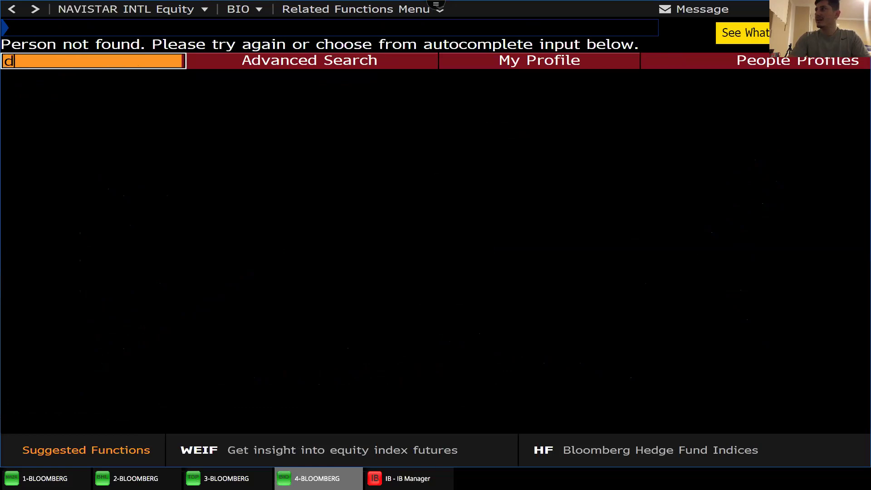
left_click(242, 55)
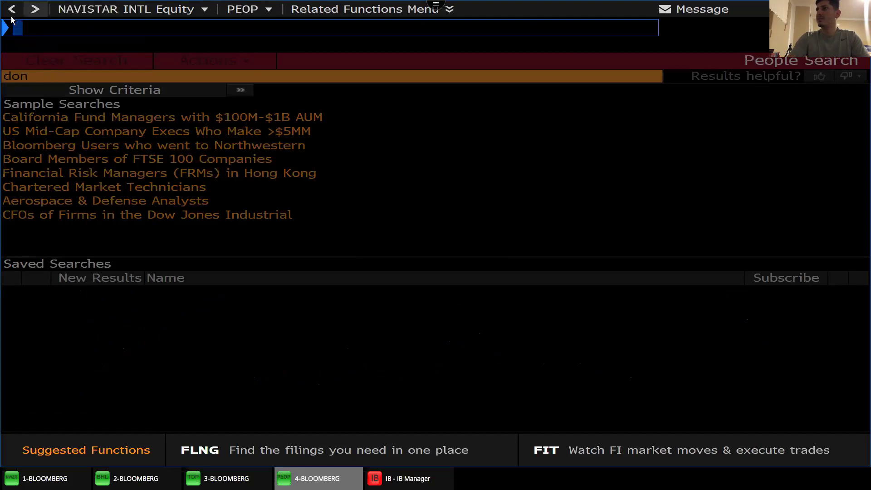
Search the former US president's full name and select, then uncheck, the single result.
left_click(39, 59)
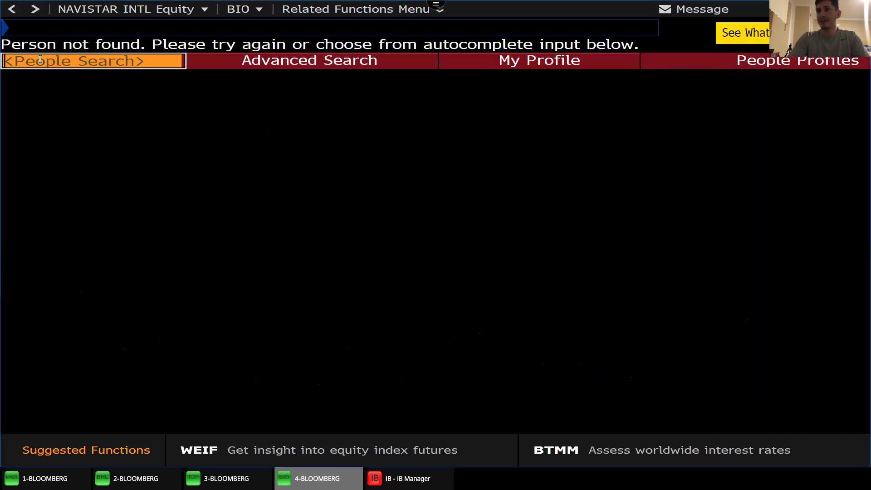
type("donal")
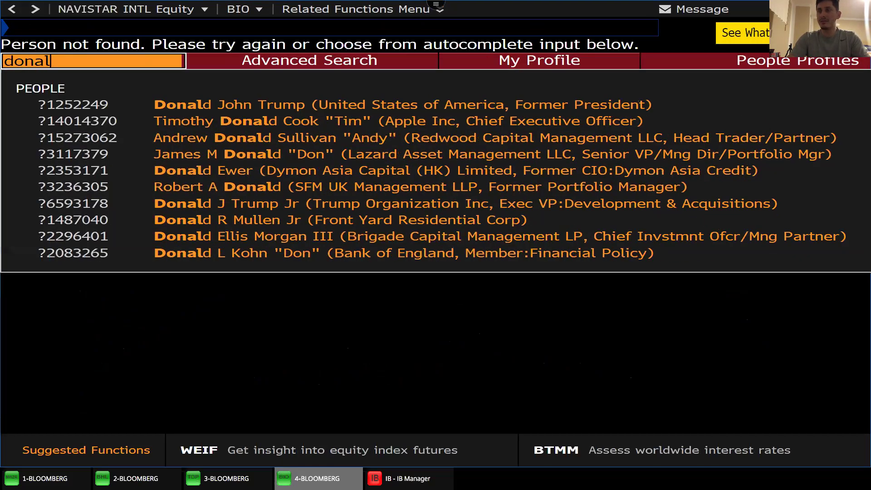
type("d trump")
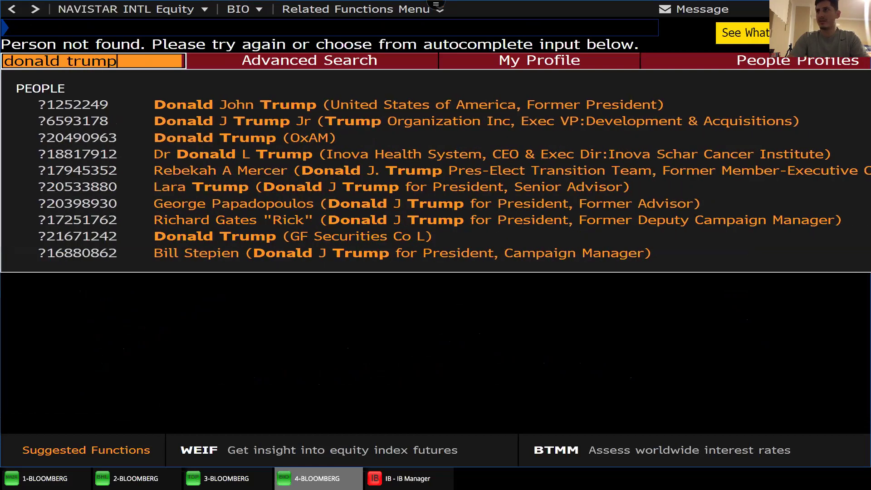
key("Return")
left_click(46, 119)
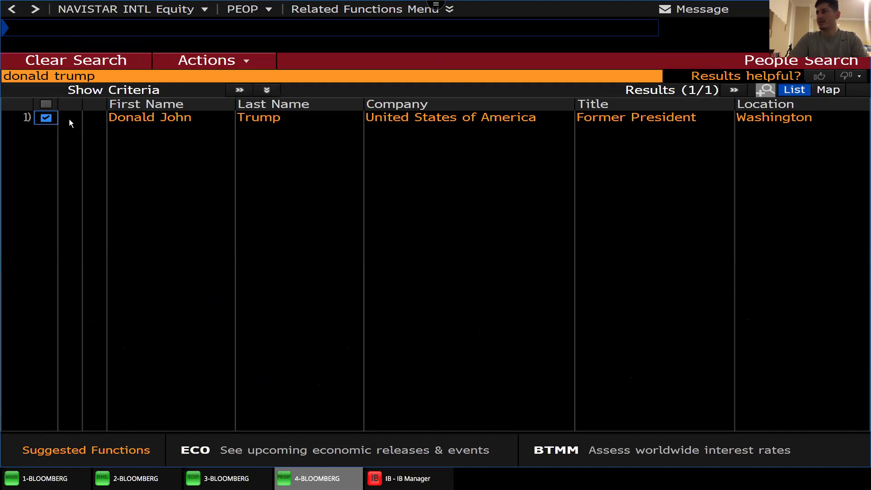
left_click(50, 119)
left_click(119, 123)
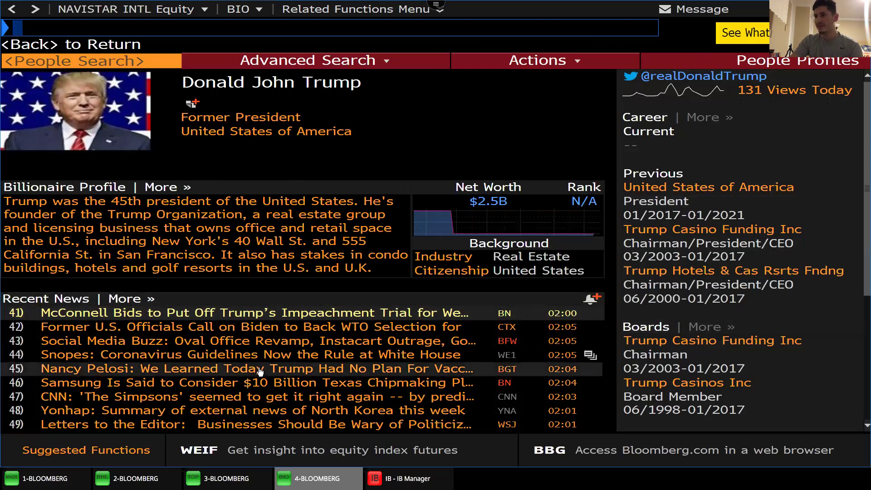
scroll(260, 372, "down", 1)
scroll(260, 372, "down", 5)
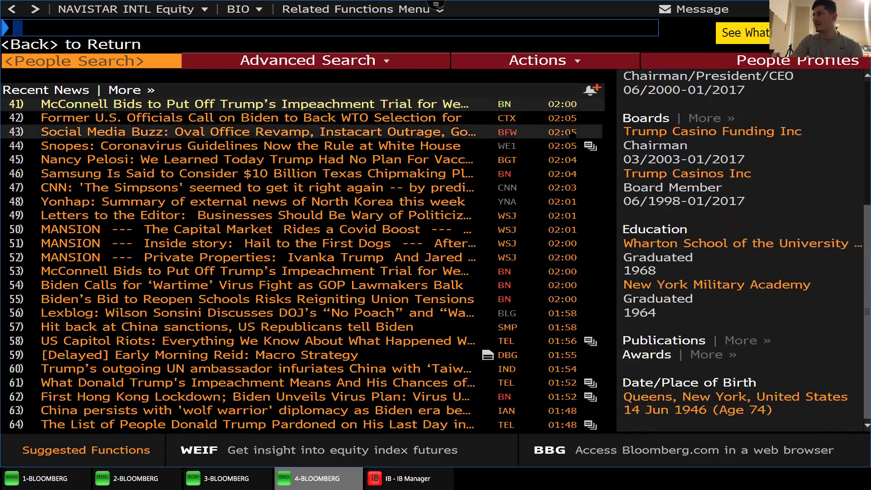
mouse_move(603, 8)
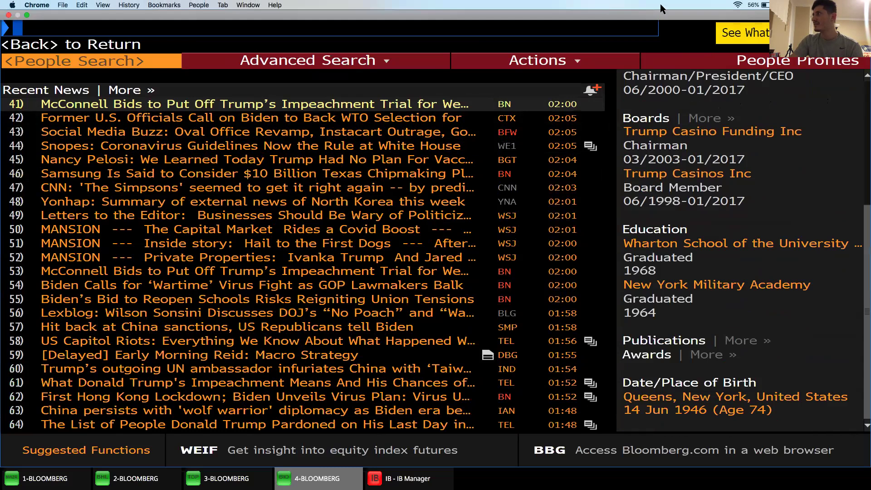
scroll(424, 180, "up", 5)
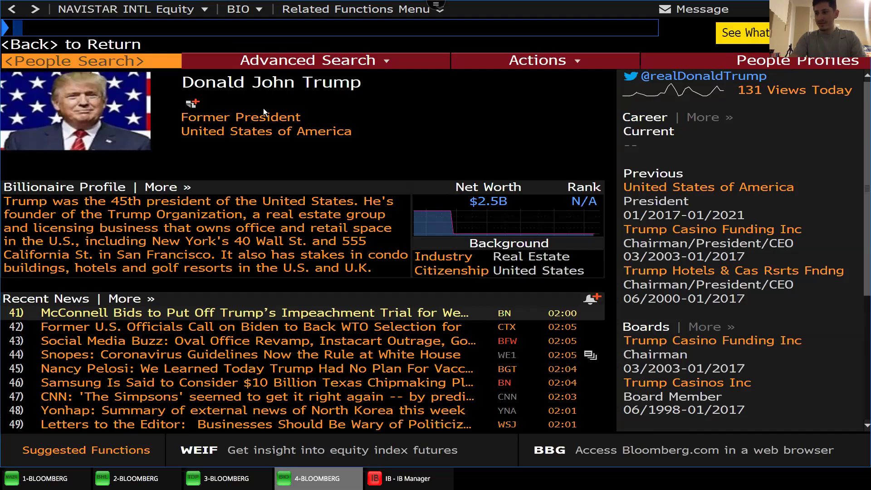
Open the RICH Billionaires Index and scroll down the ranking table and back up.
type("RICH")
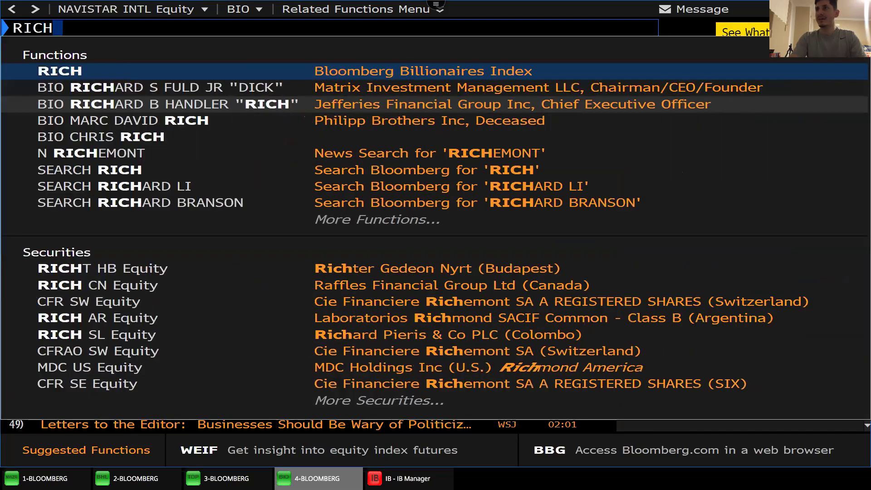
key("Return")
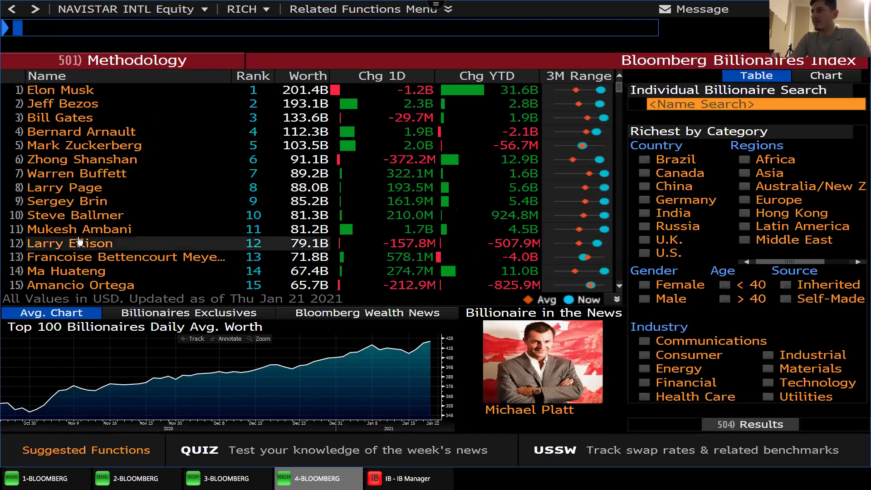
scroll(78, 233, "down", 20)
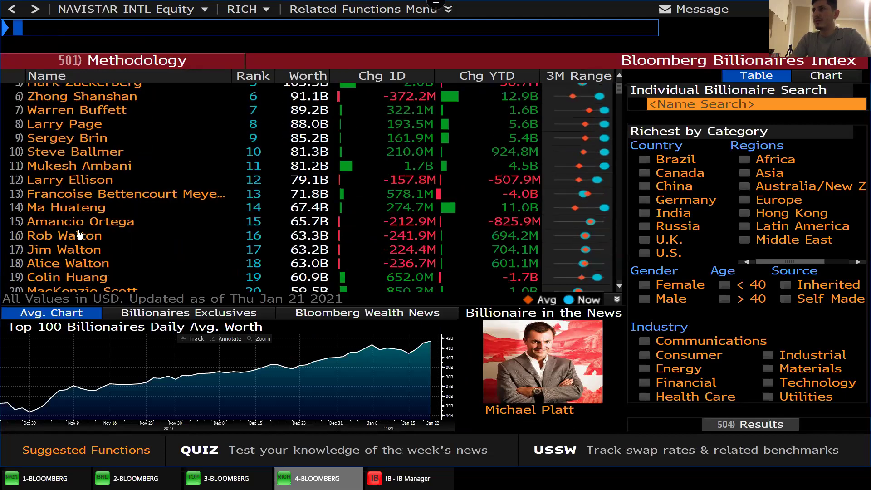
scroll(78, 186, "down", 20)
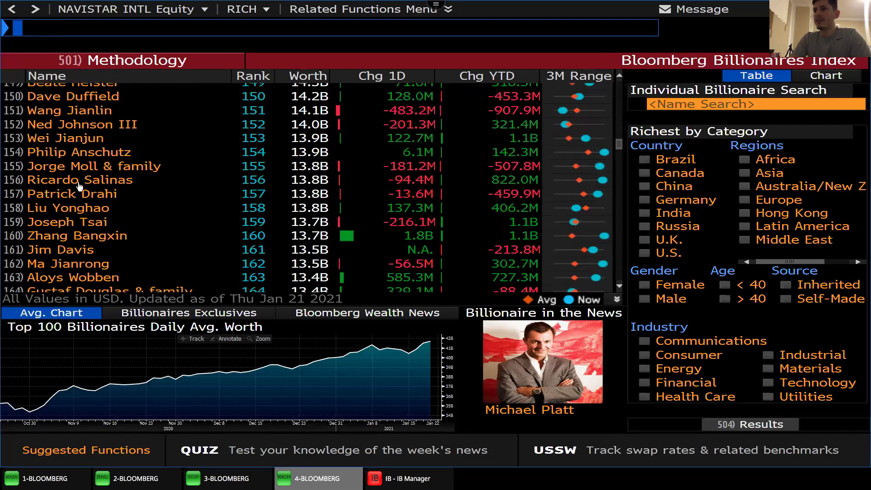
scroll(78, 186, "down", 20)
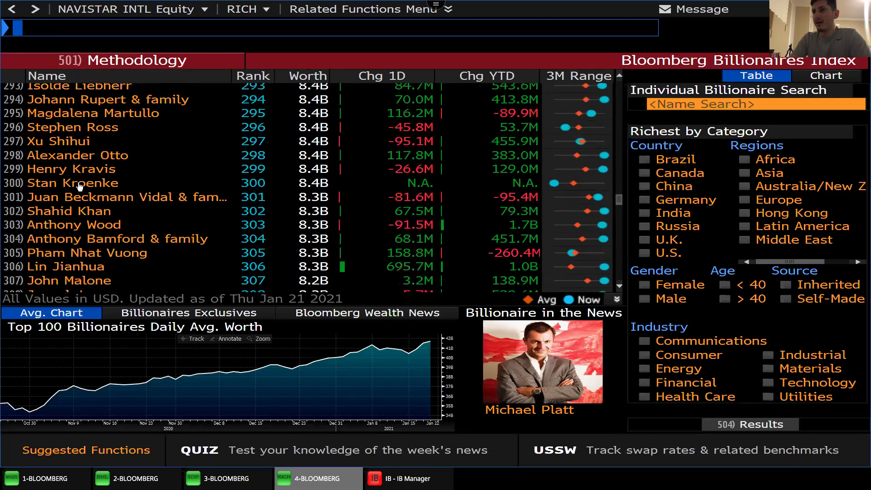
scroll(79, 186, "down", 1)
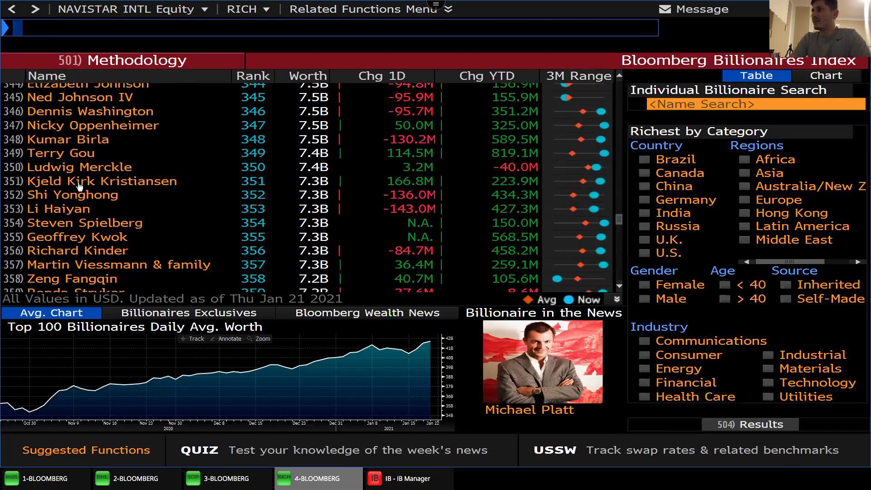
scroll(78, 186, "down", 8)
scroll(78, 186, "up", 20)
scroll(78, 186, "up", 20)
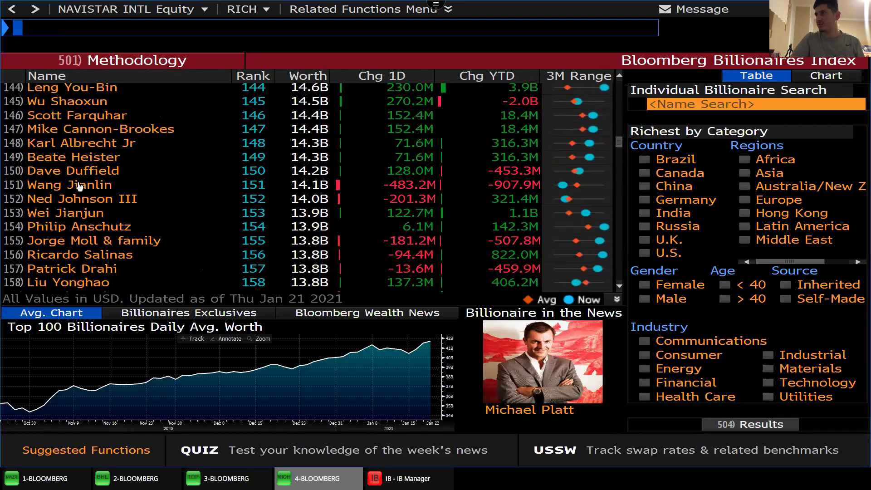
scroll(79, 187, "up", 20)
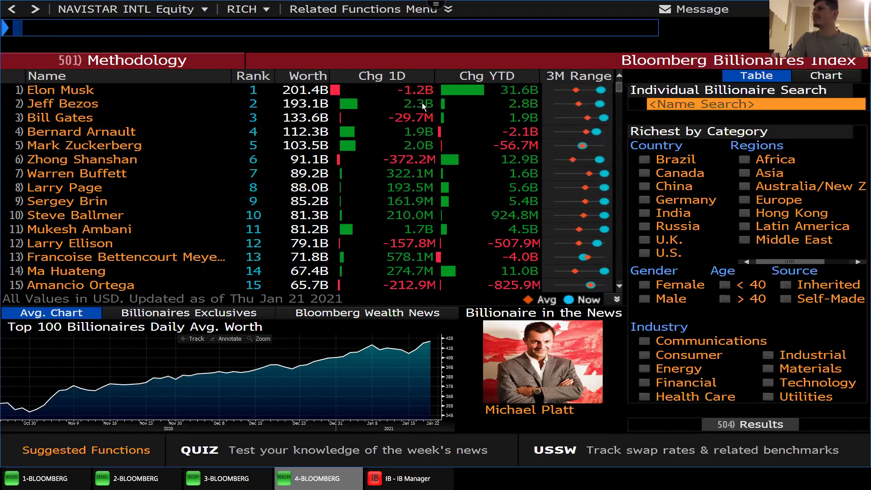
mouse_move(460, 115)
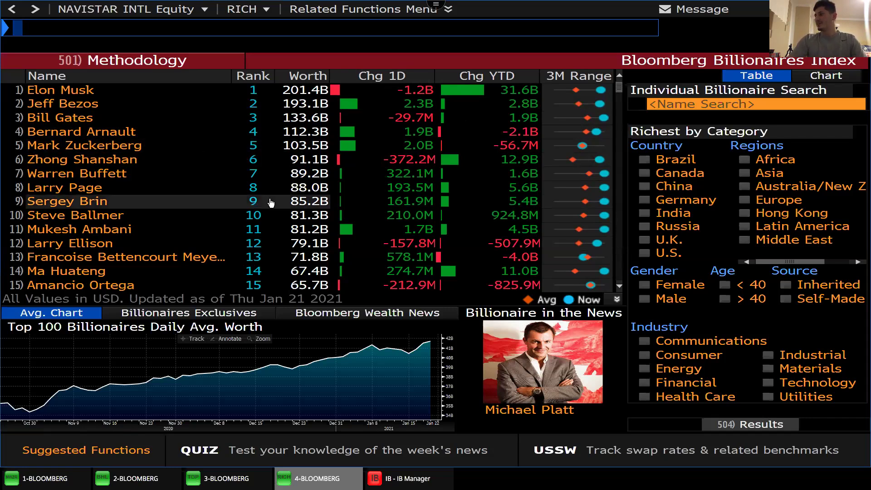
Open the BBIO profile of the rank 1 billionaire worth $201.4B.
left_click(78, 94)
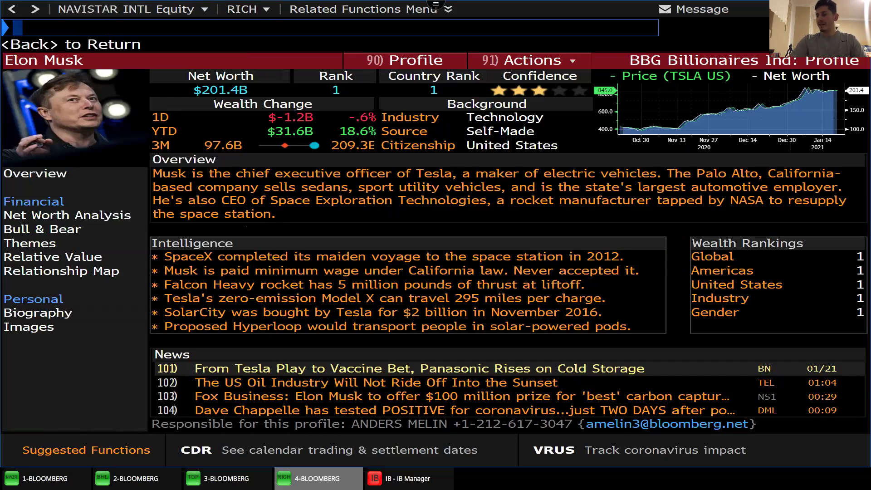
Open the POSH classifieds and view the $1,300 'Large Private Bedroom / Double Closet Available' New York rental.
type("POSH")
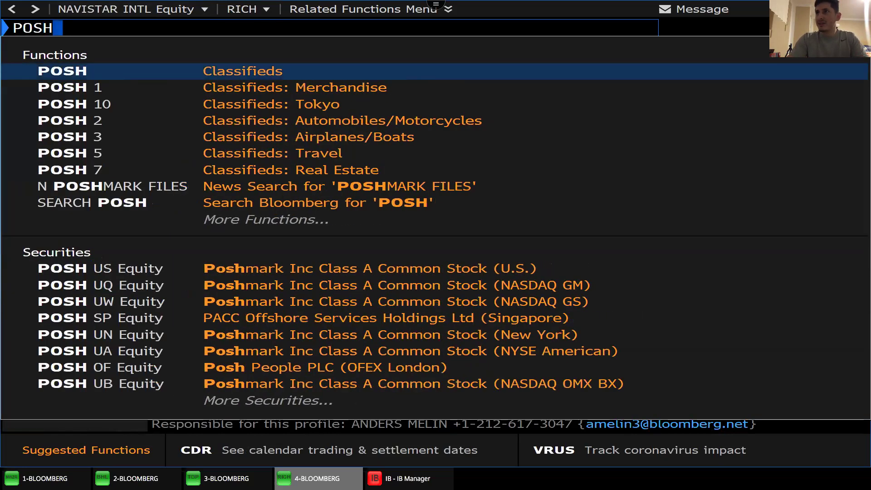
key("Return")
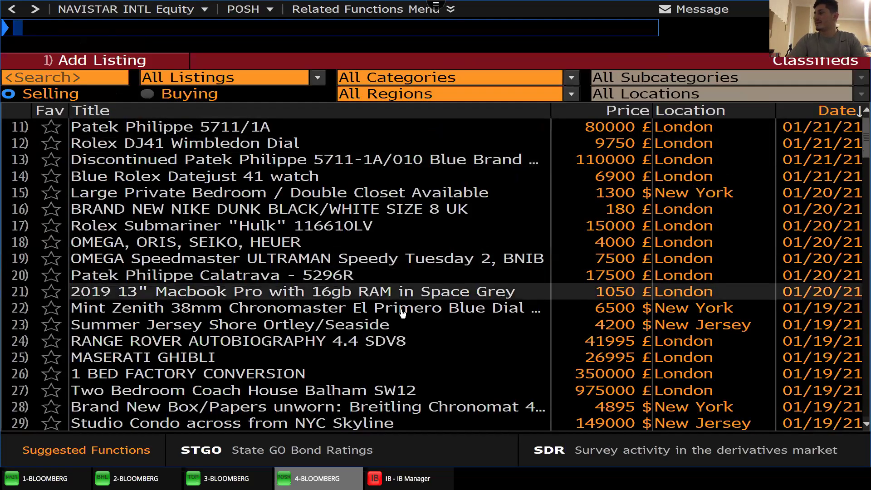
scroll(435, 336, "down", 4)
scroll(435, 336, "down", 4)
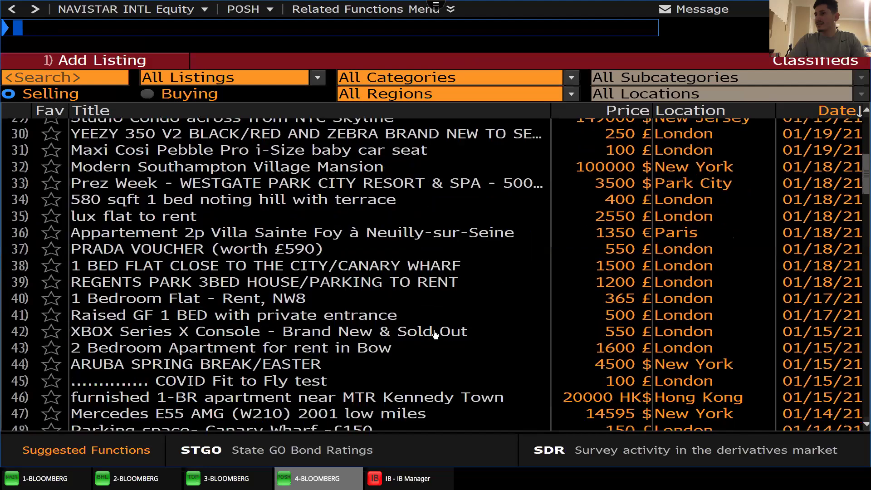
scroll(320, 309, "up", 2)
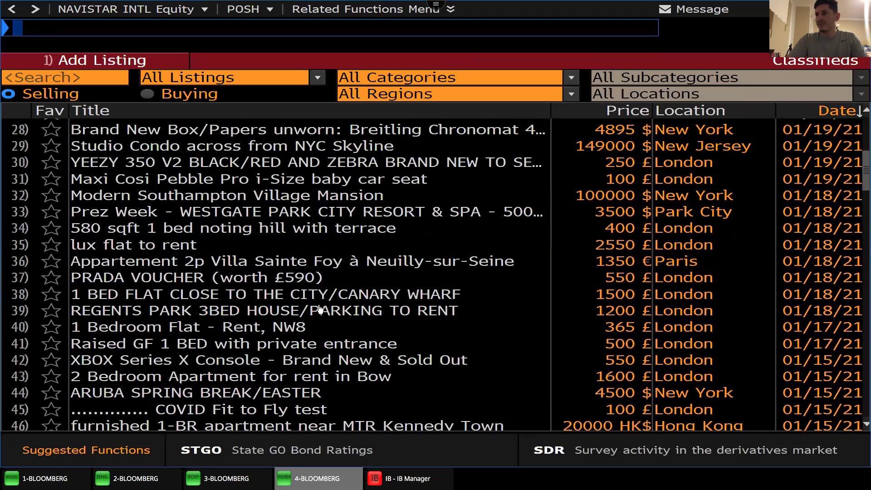
scroll(320, 309, "up", 6)
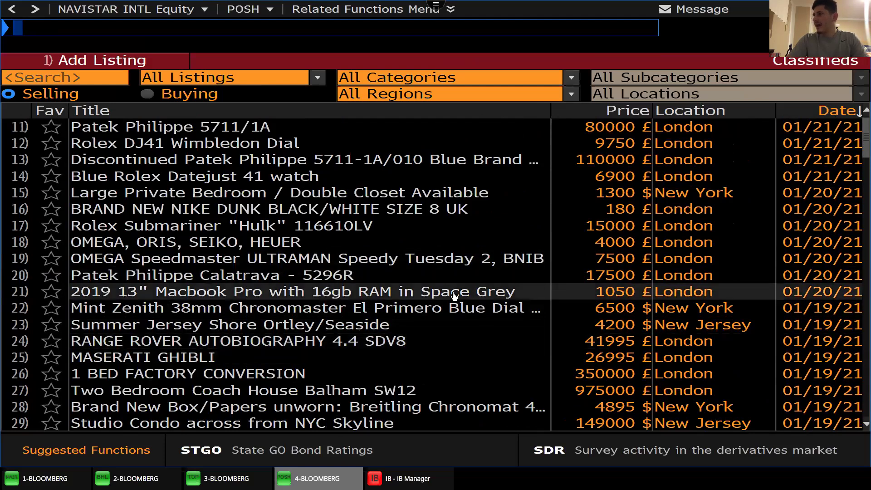
left_click(428, 198)
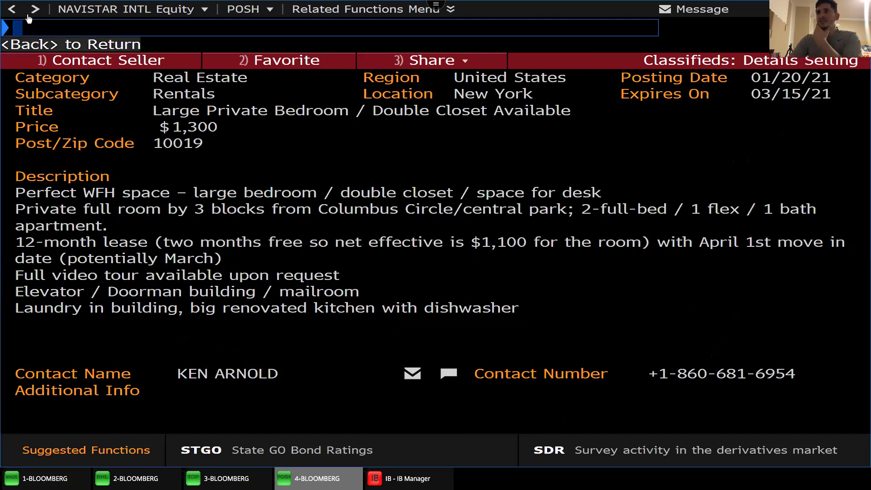
Go back to the POSH listings, then bring up the SEAR page with its trending queries.
left_click(12, 6)
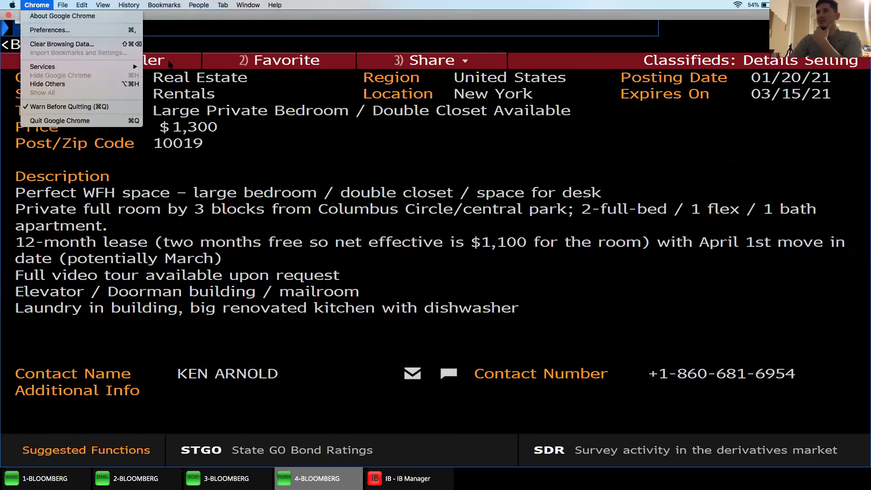
left_click(290, 149)
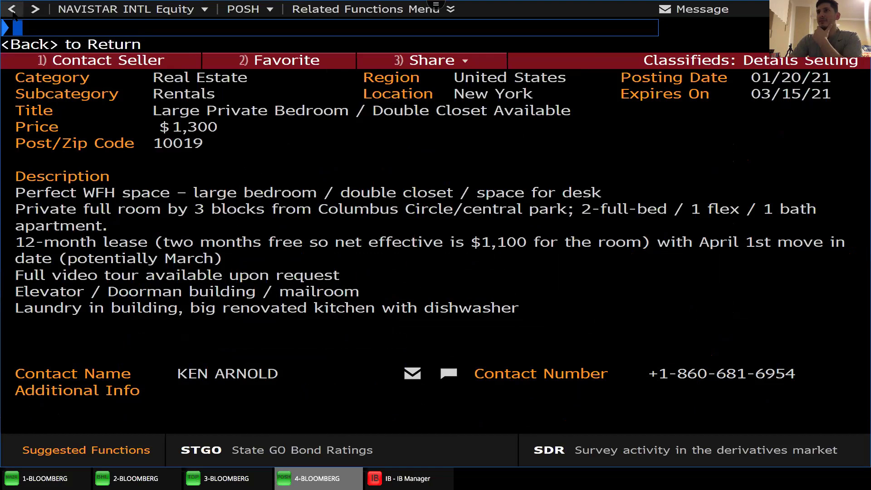
left_click(12, 9)
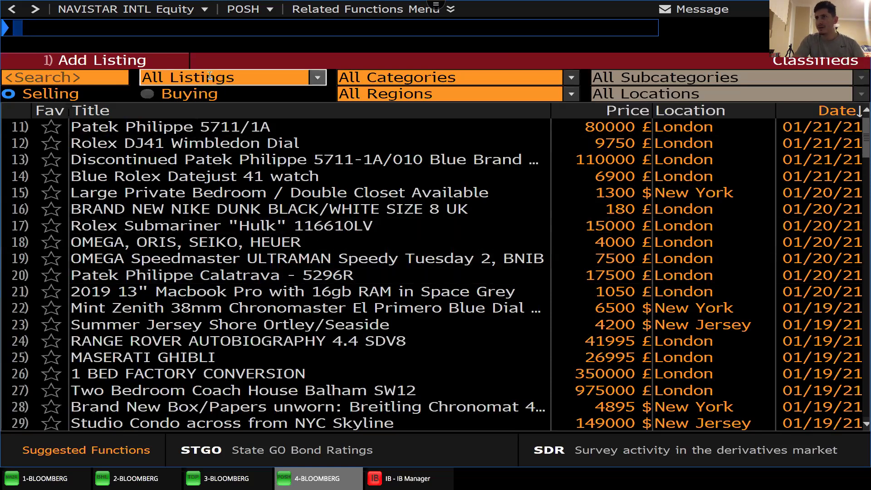
type("SEARC")
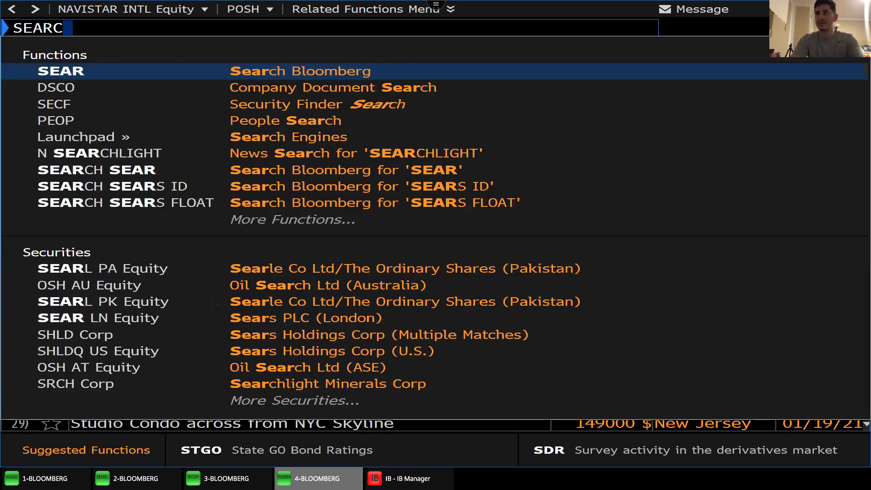
key("Return")
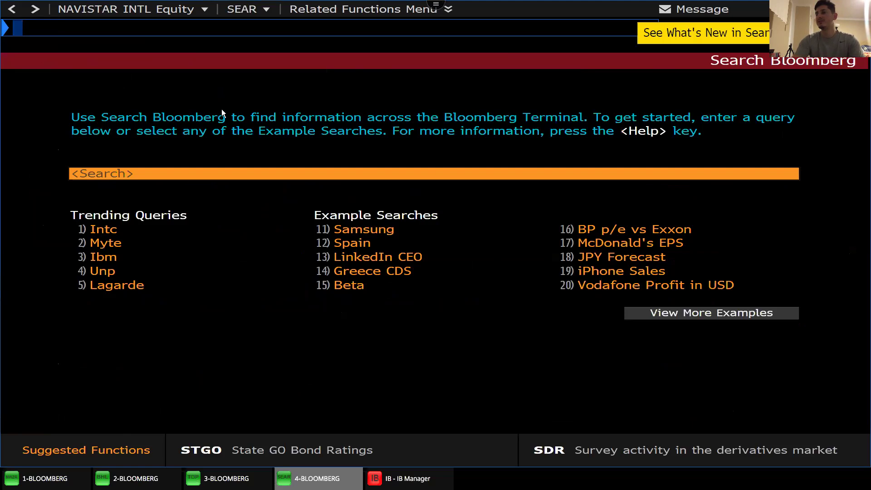